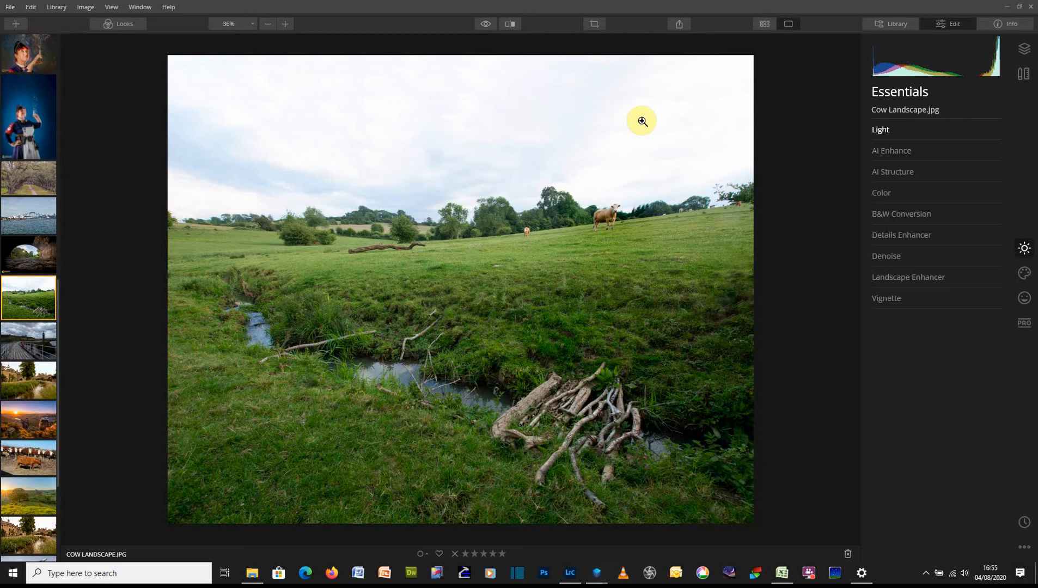
Open AI Sky Replacement for the cow landscape photo and apply the Blue Sky 1 sky.
click(1024, 279)
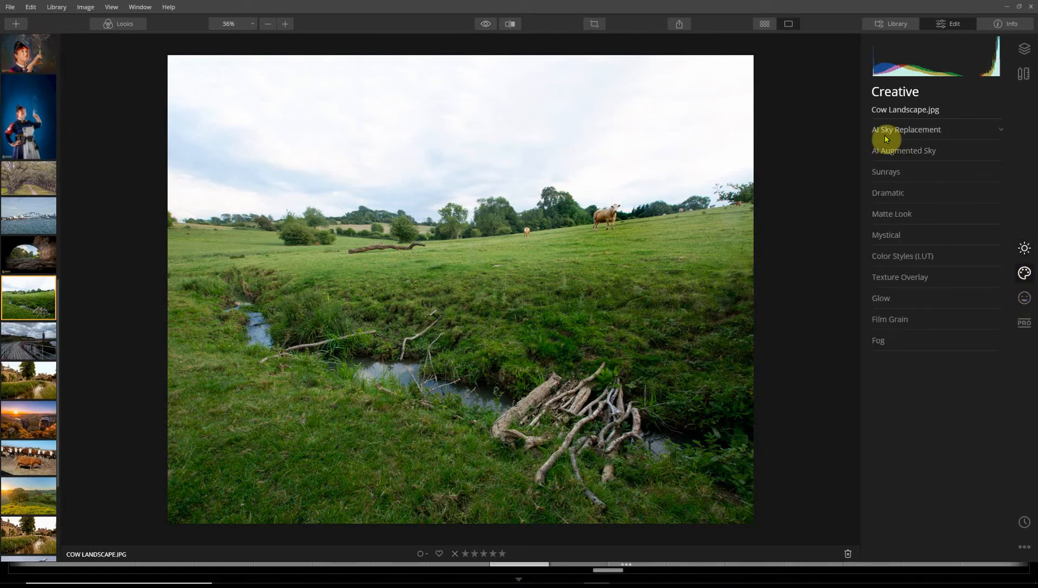
click(921, 133)
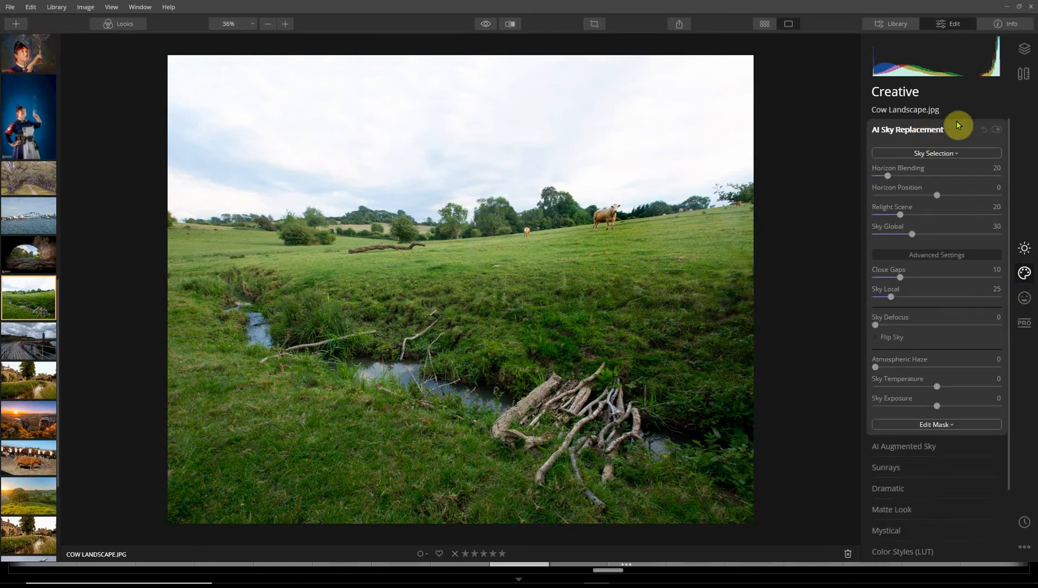
click(957, 155)
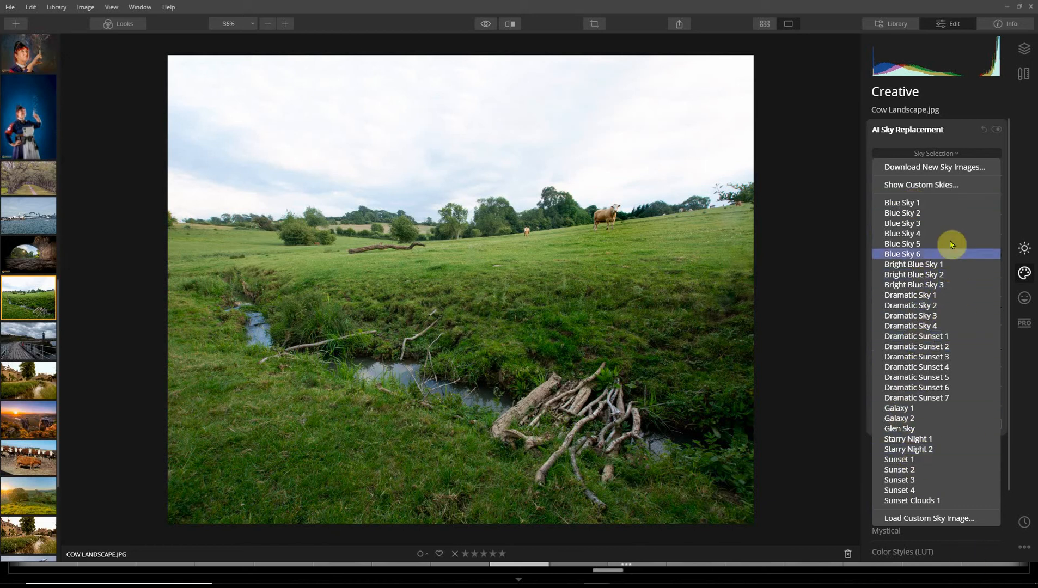
click(904, 203)
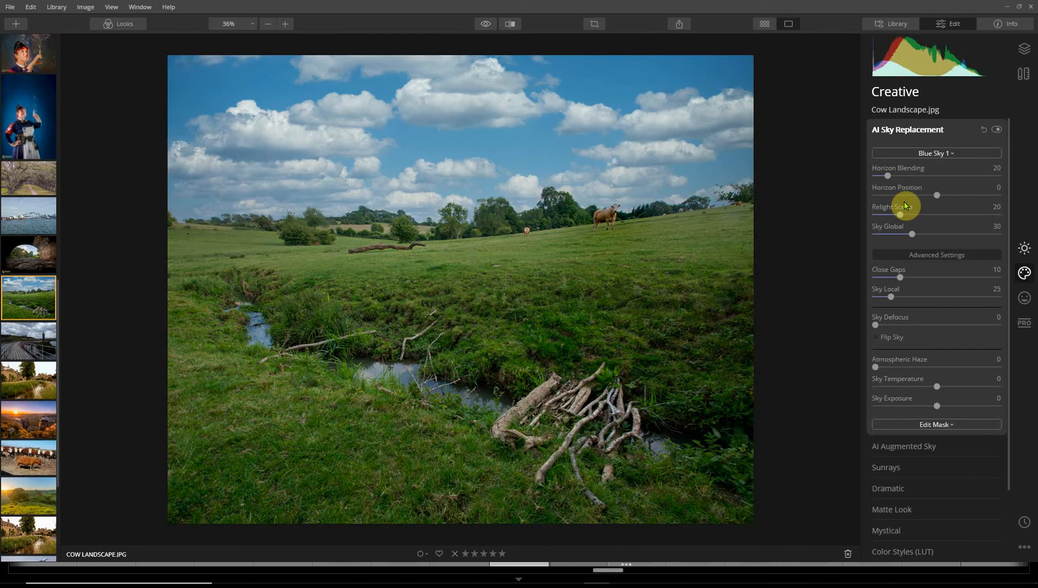
Try the Blue Sky 2, Blue Sky 3 and Blue Sky 4 replacement skies on the photo.
click(936, 154)
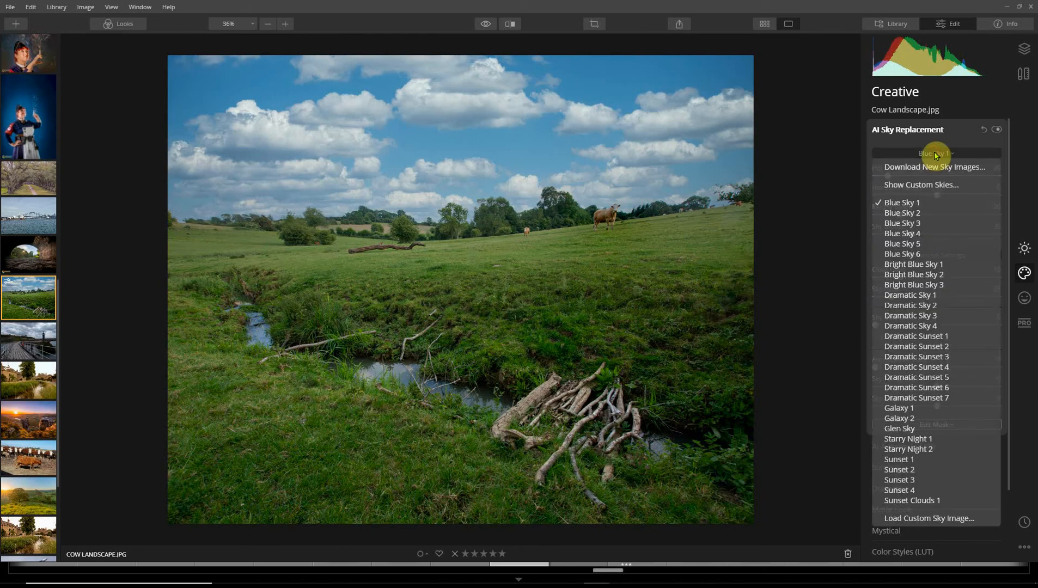
click(917, 212)
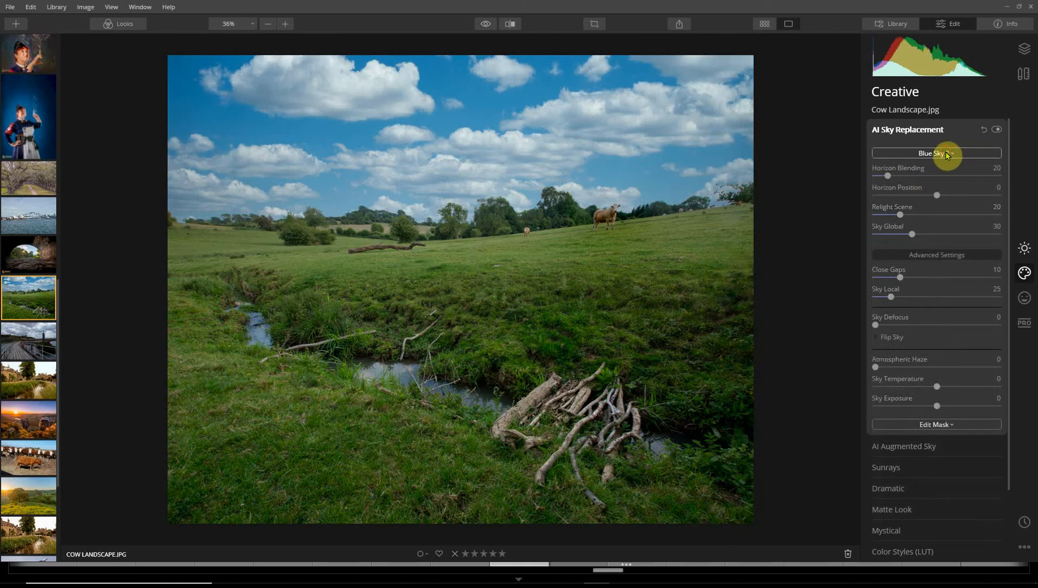
click(946, 154)
click(921, 227)
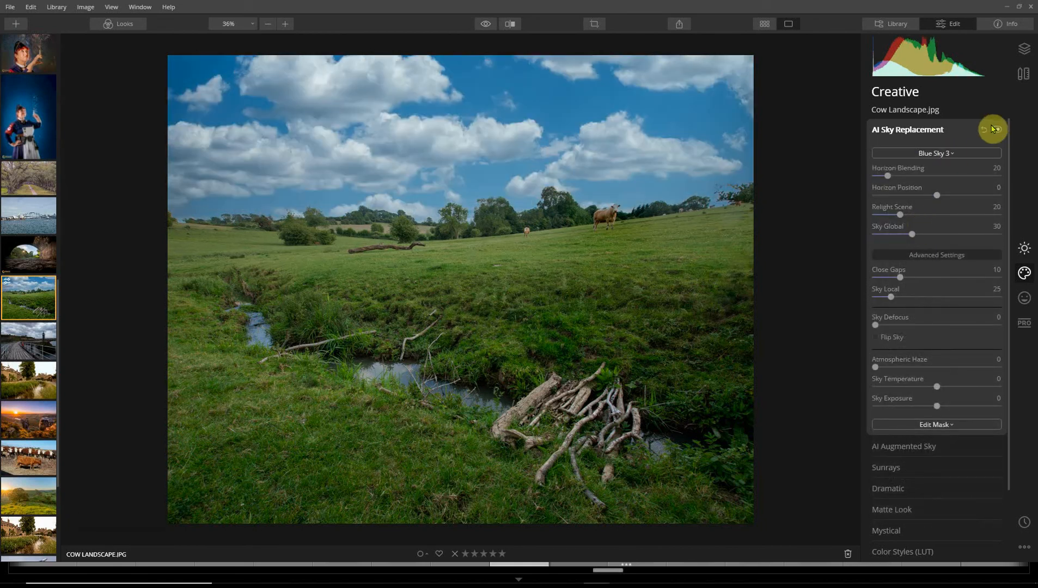
click(957, 155)
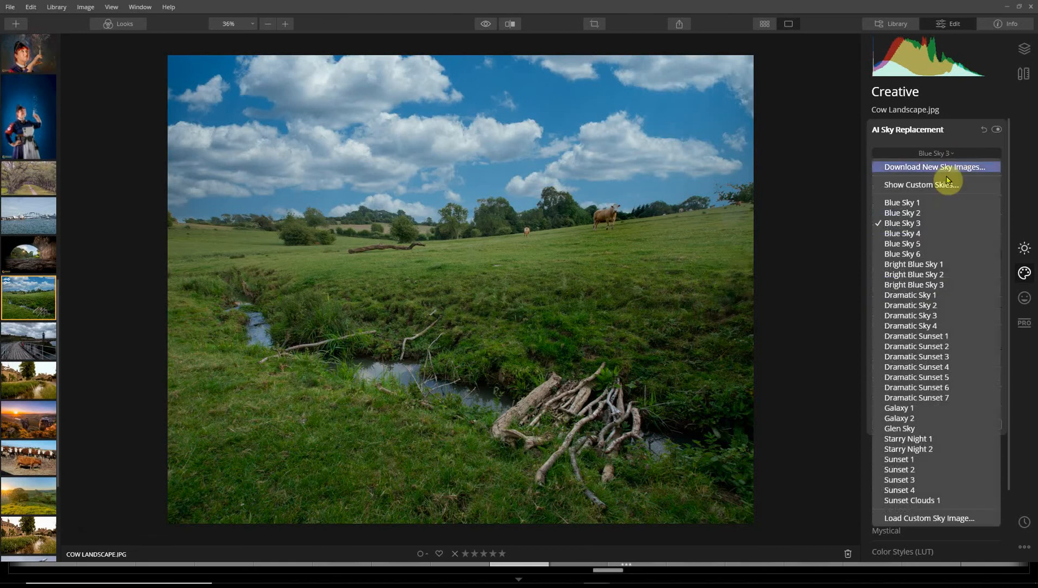
click(935, 233)
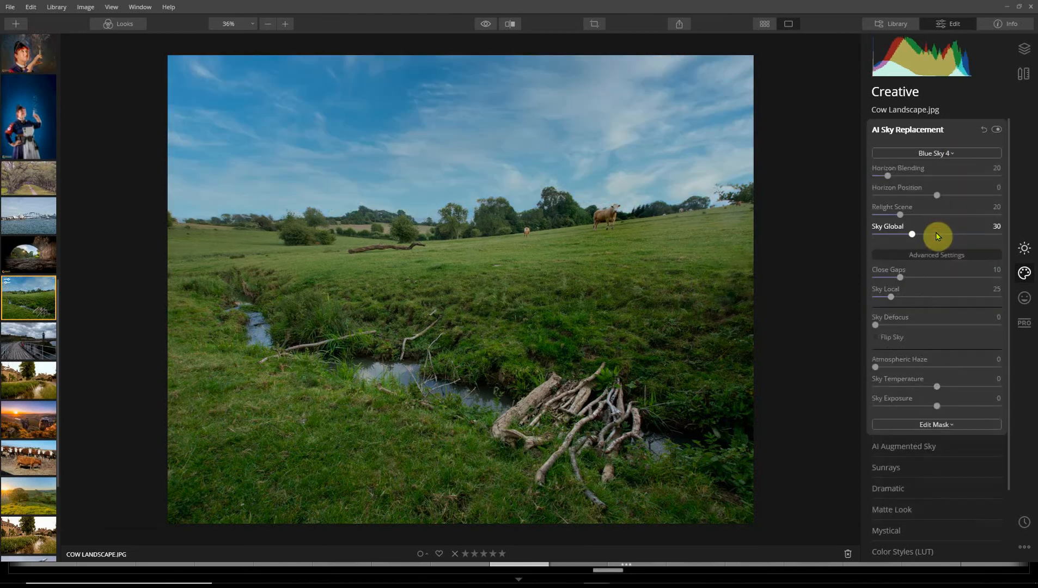
Compare the Blue Sky 5 and Blue Sky 6 replacement skies, and settle on Blue Sky 5.
click(961, 152)
click(908, 245)
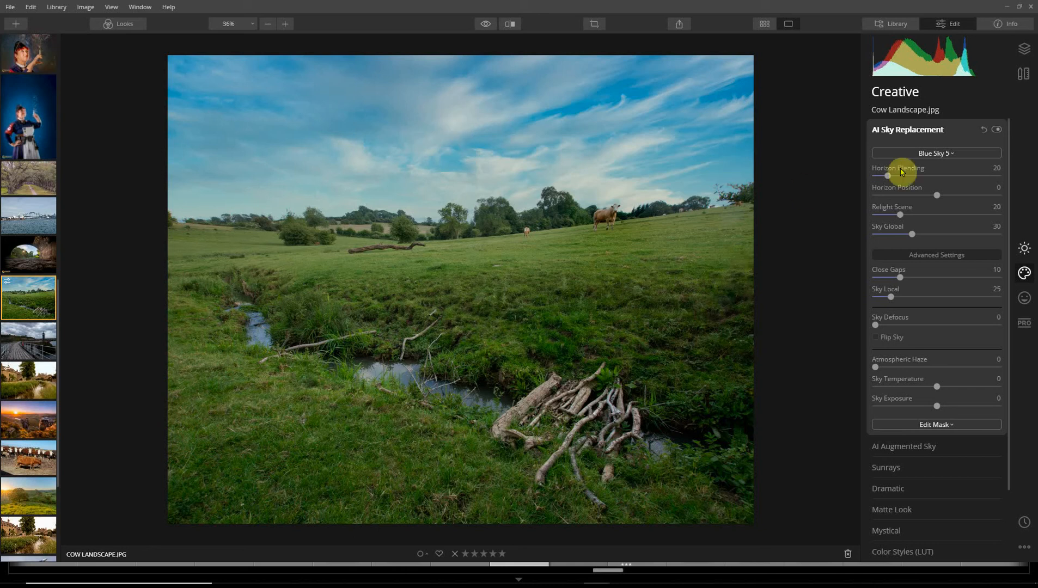
click(920, 155)
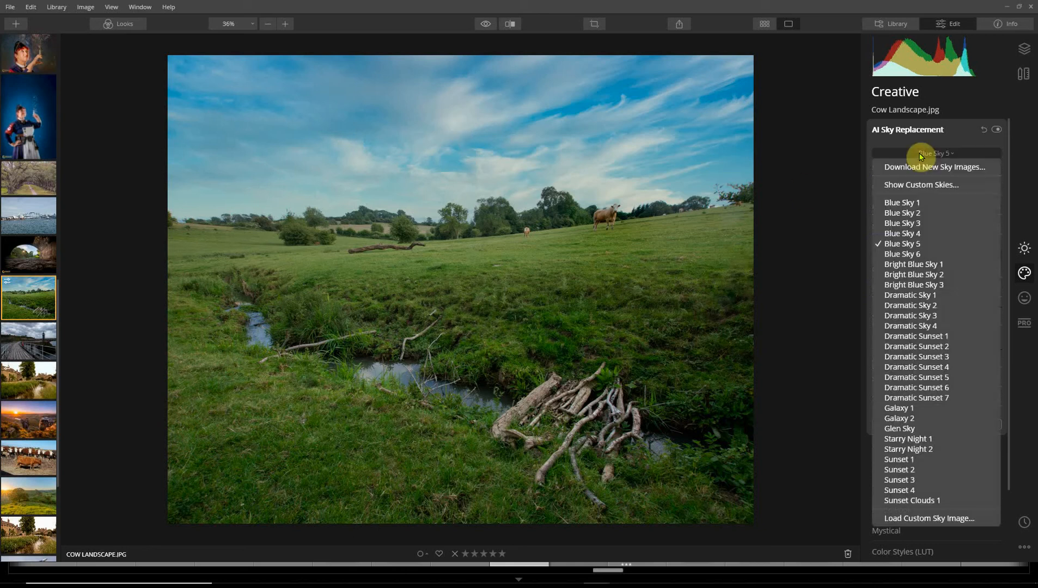
click(915, 254)
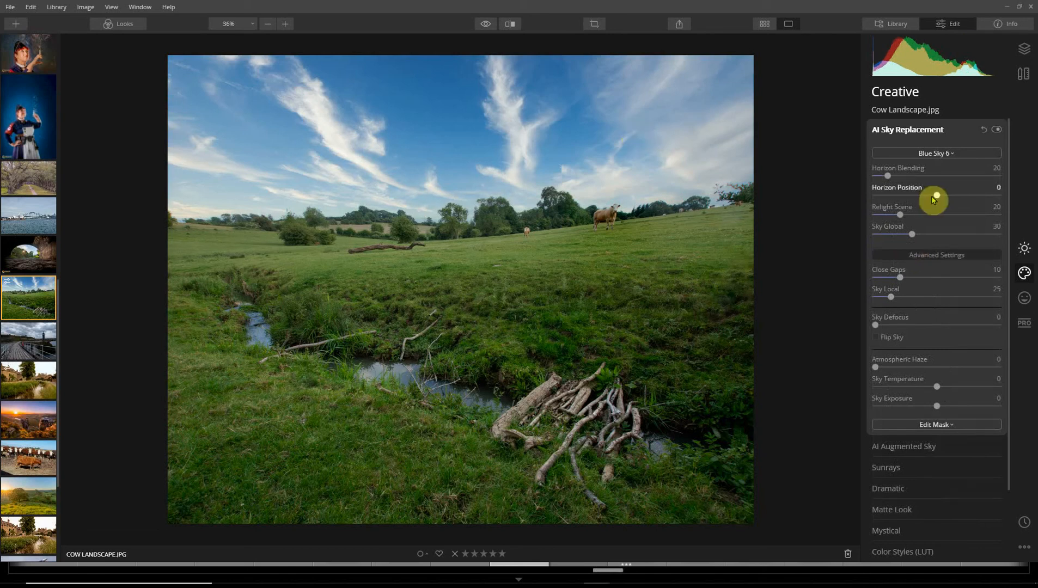
click(935, 153)
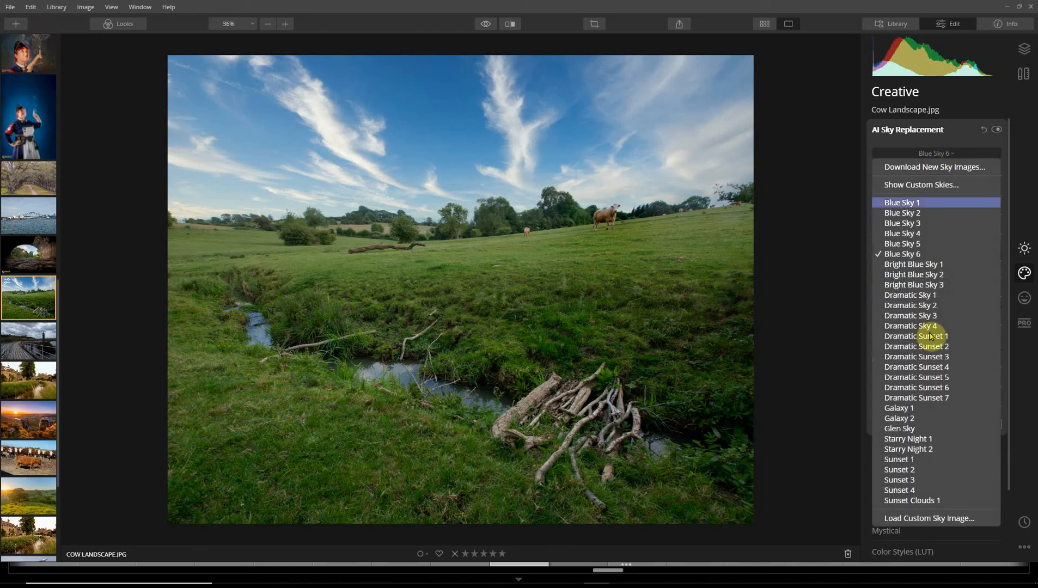
click(919, 245)
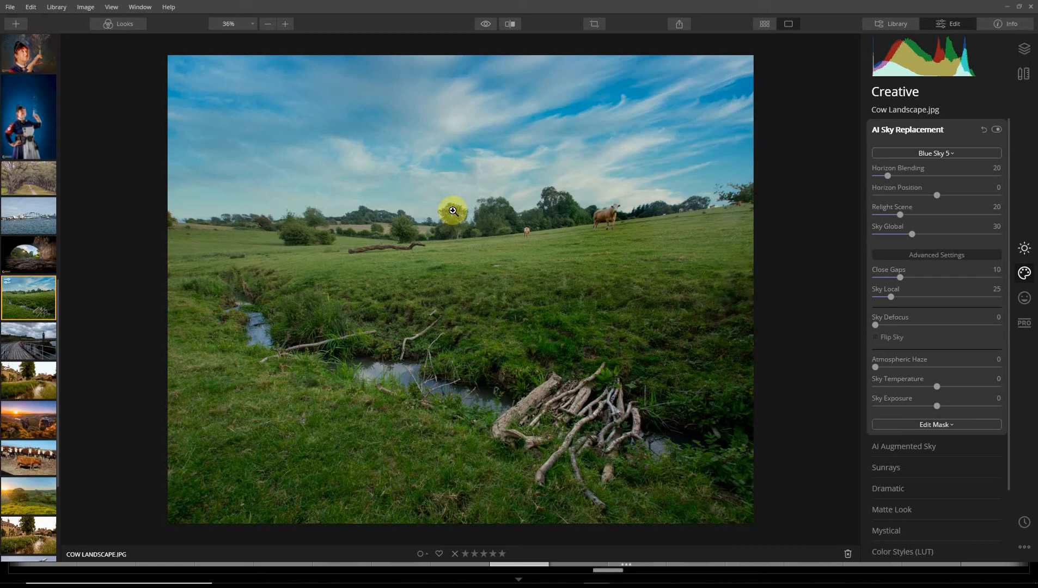
Examine the sky replacement at 100% along the horizon, around the trees and cows, and return to the full image.
click(475, 212)
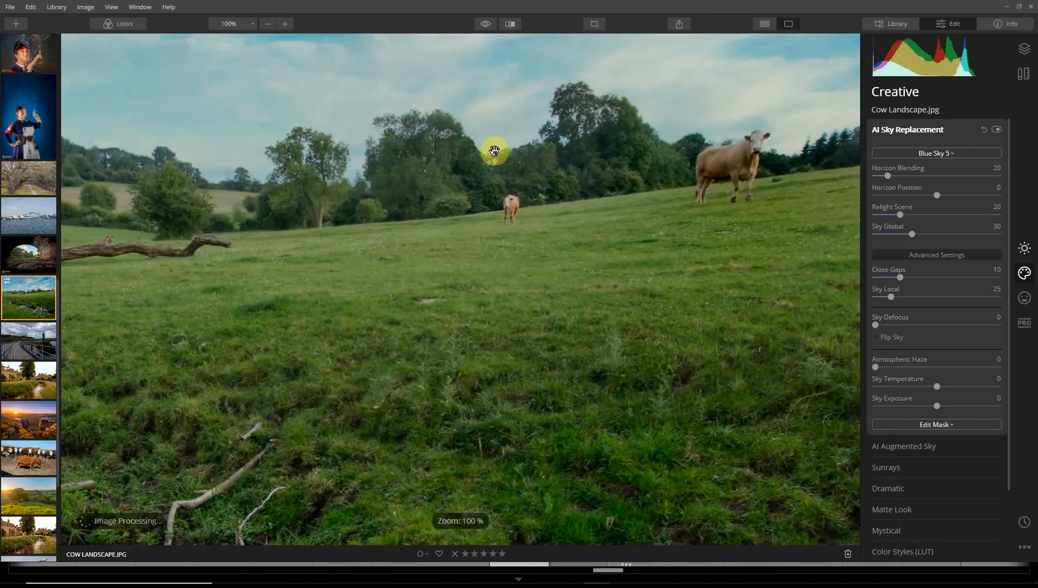
drag(385, 199, 580, 274)
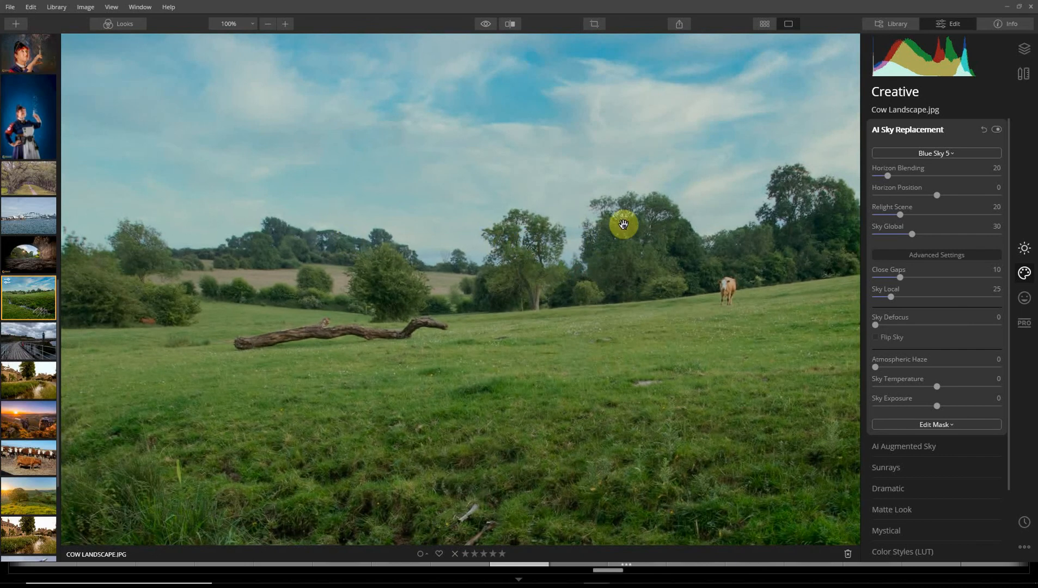
drag(762, 200, 491, 234)
drag(674, 228, 658, 234)
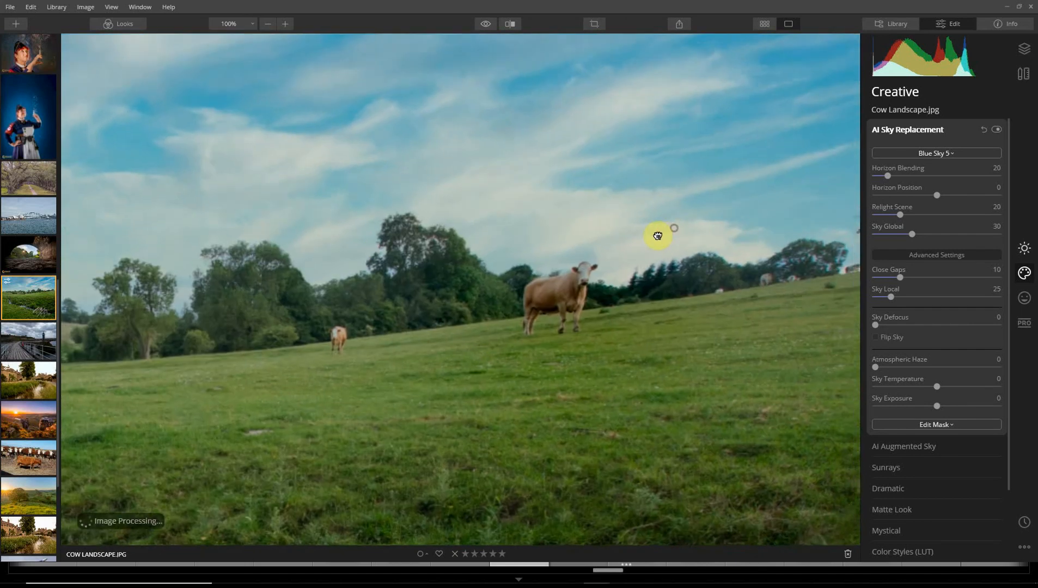
drag(734, 245, 621, 255)
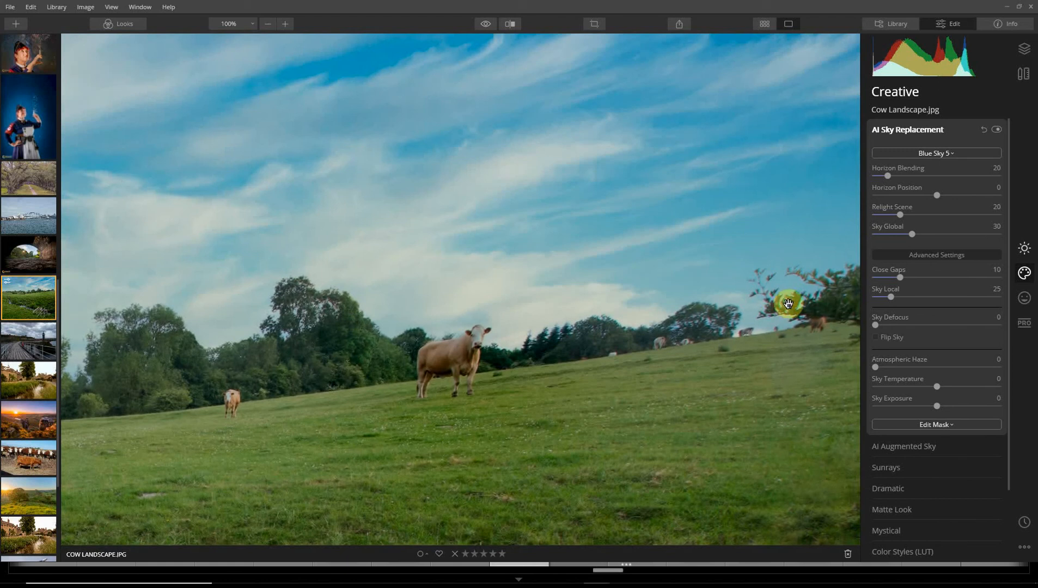
click(681, 301)
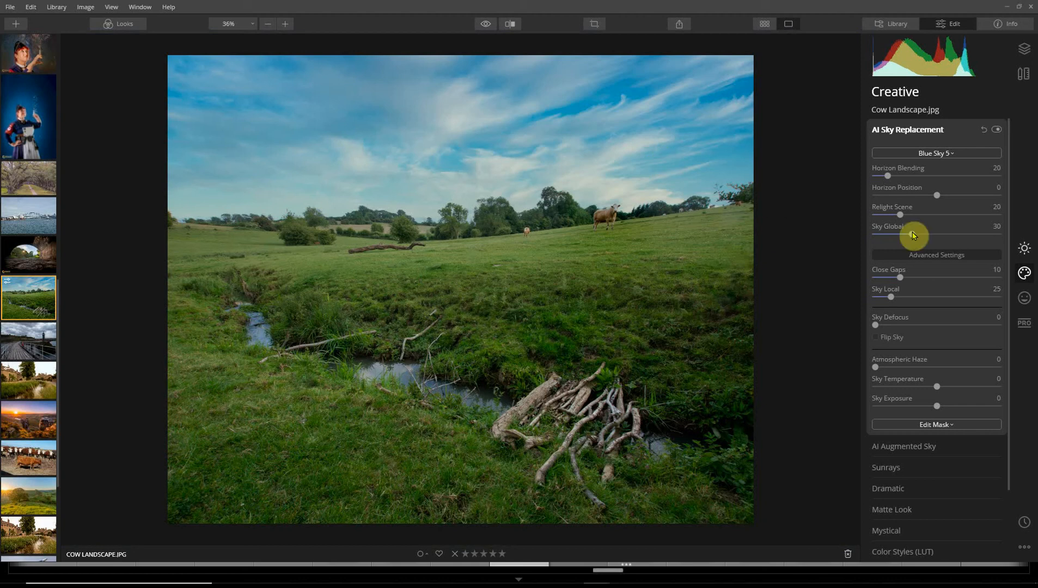
Try the Sunset 1 and Sunset 4 replacement skies, and switch back to Blue Sky 5.
click(938, 157)
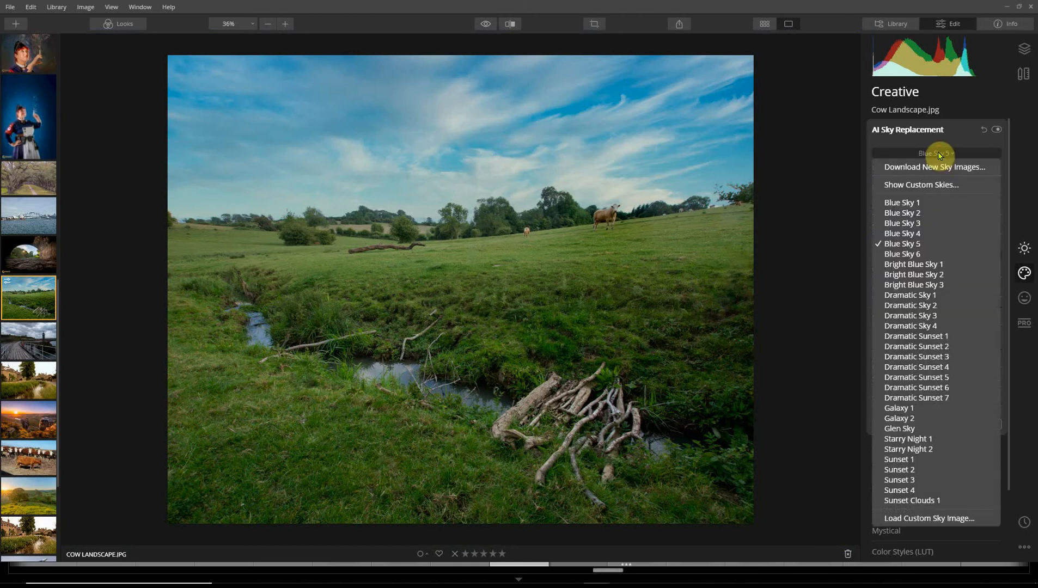
click(909, 462)
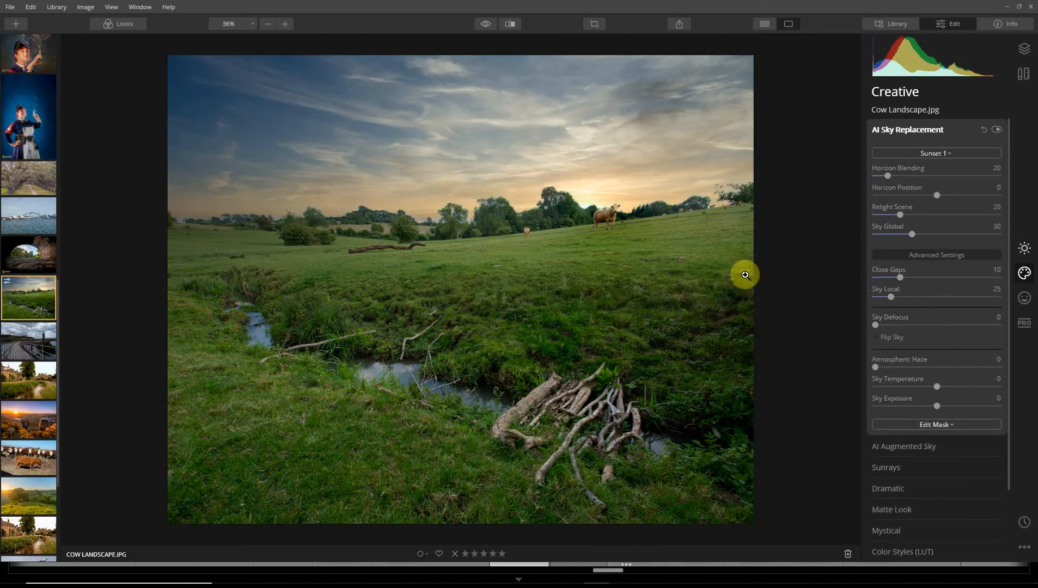
click(931, 153)
click(915, 490)
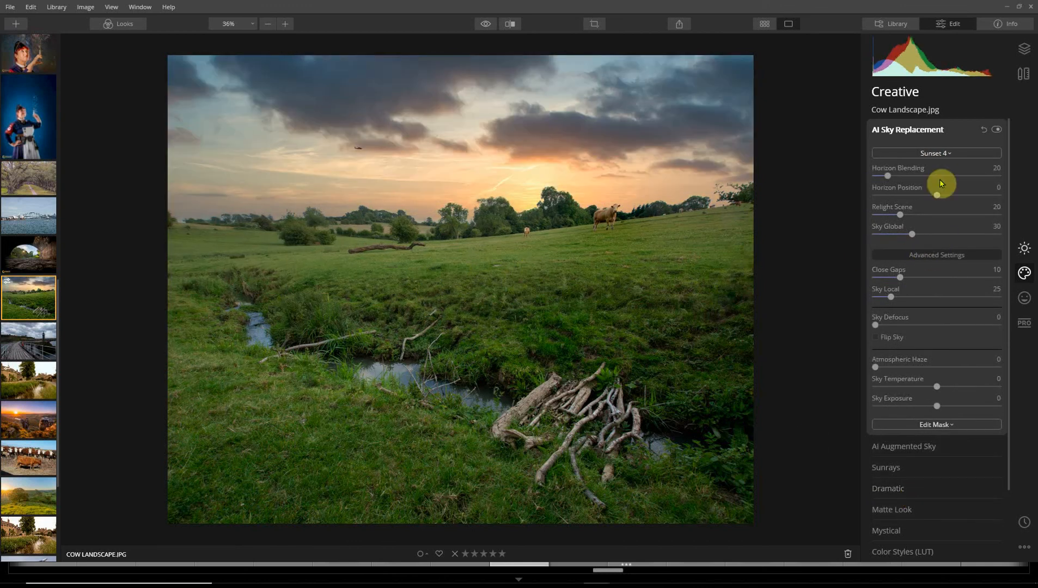
click(940, 154)
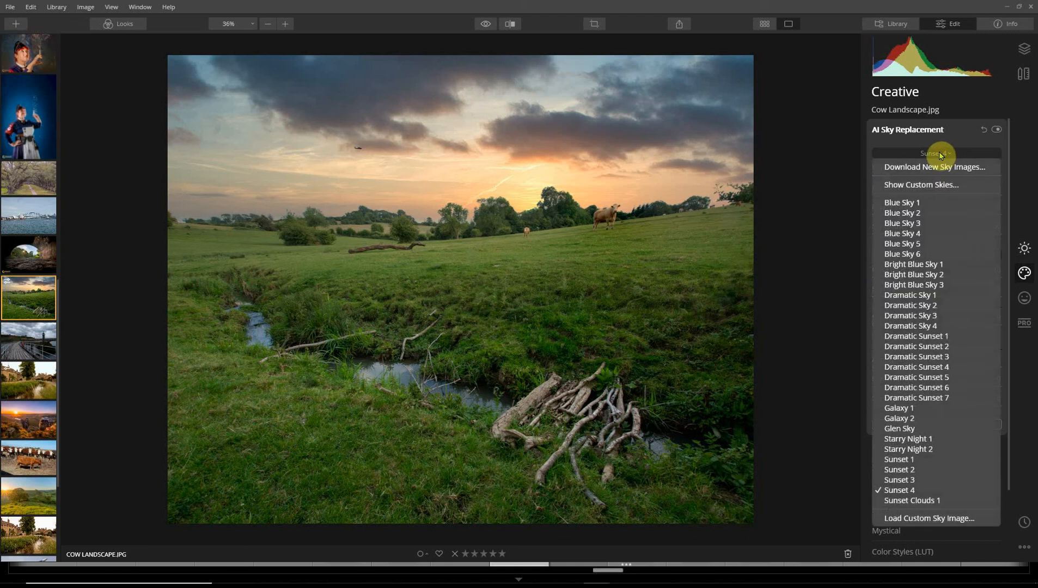
click(906, 243)
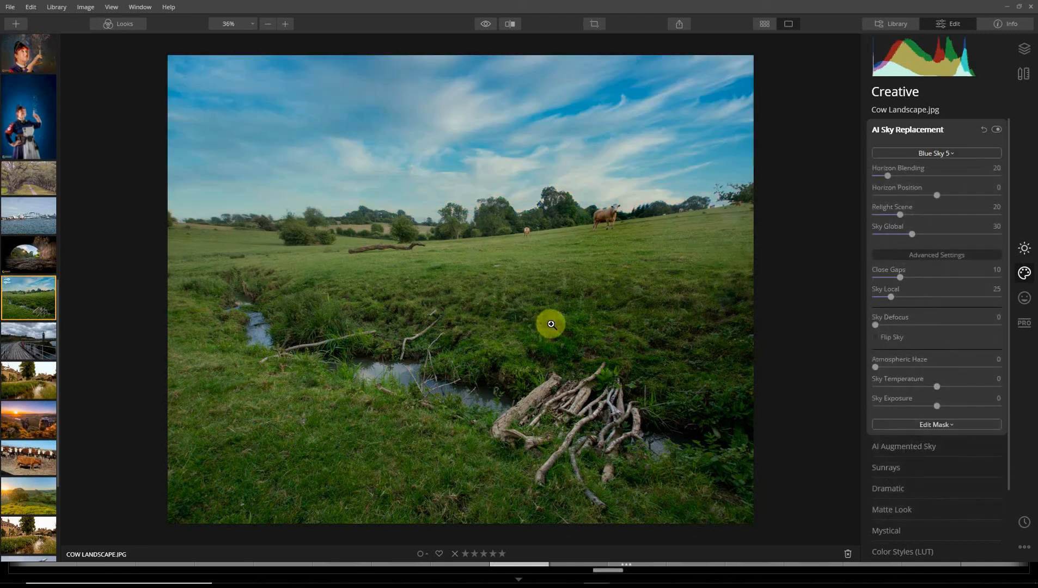
In the Light adjustments, set Shadows to 38, Highlights to 26 and Exposure to 0.48.
click(915, 131)
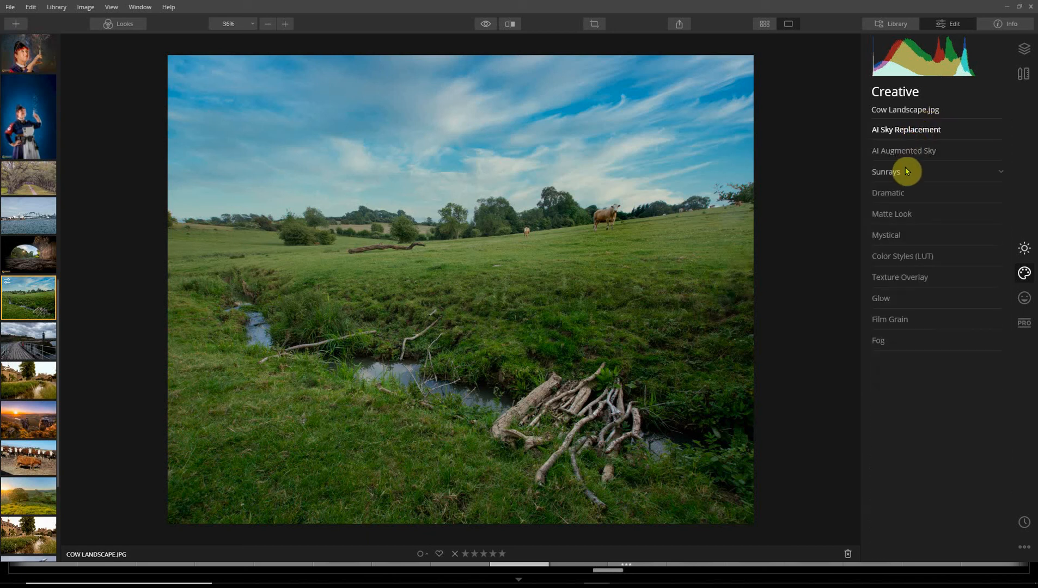
click(1024, 249)
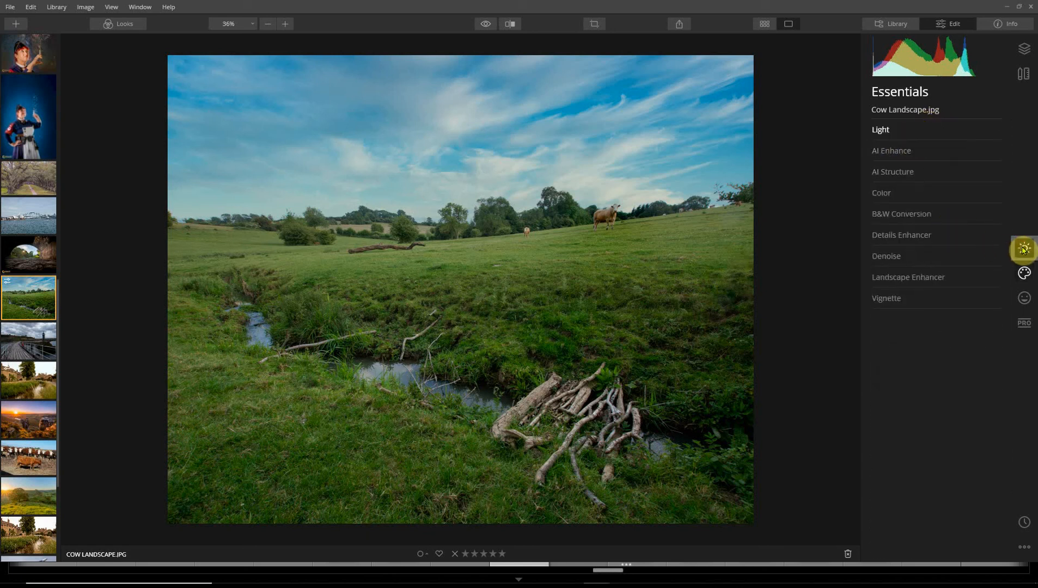
click(891, 129)
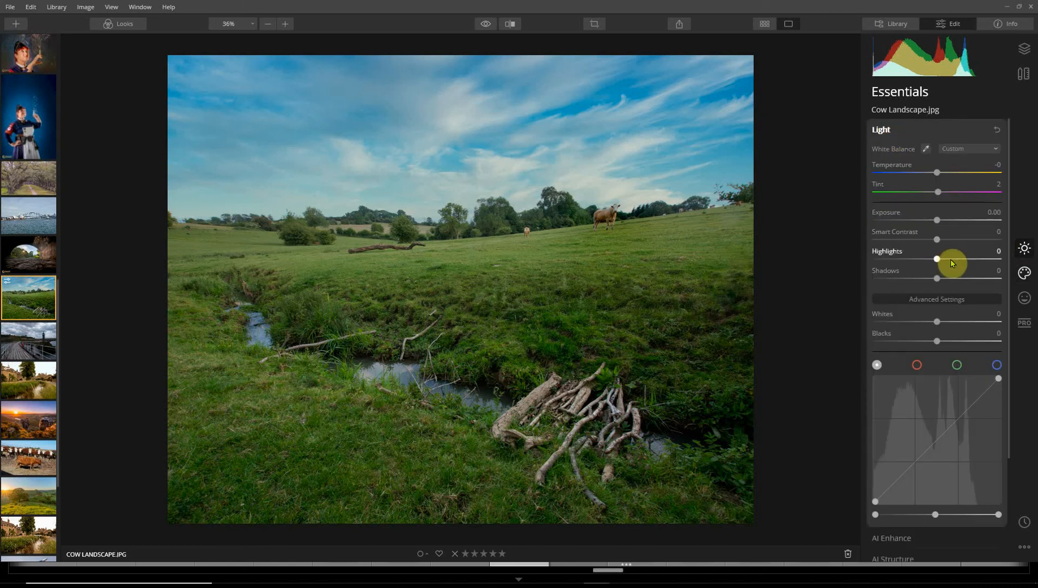
drag(936, 278, 960, 279)
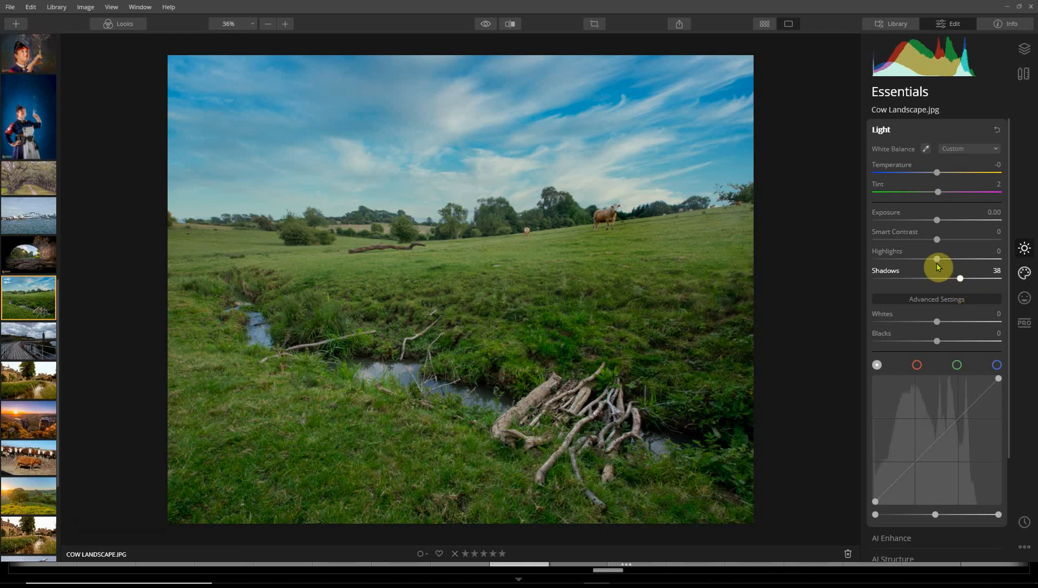
drag(937, 259, 953, 263)
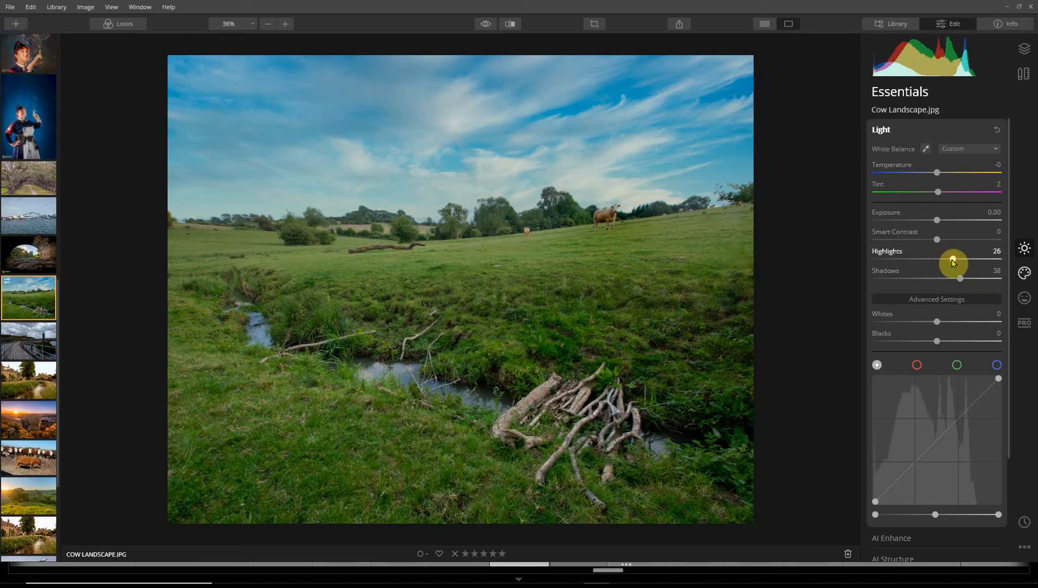
drag(937, 223, 939, 225)
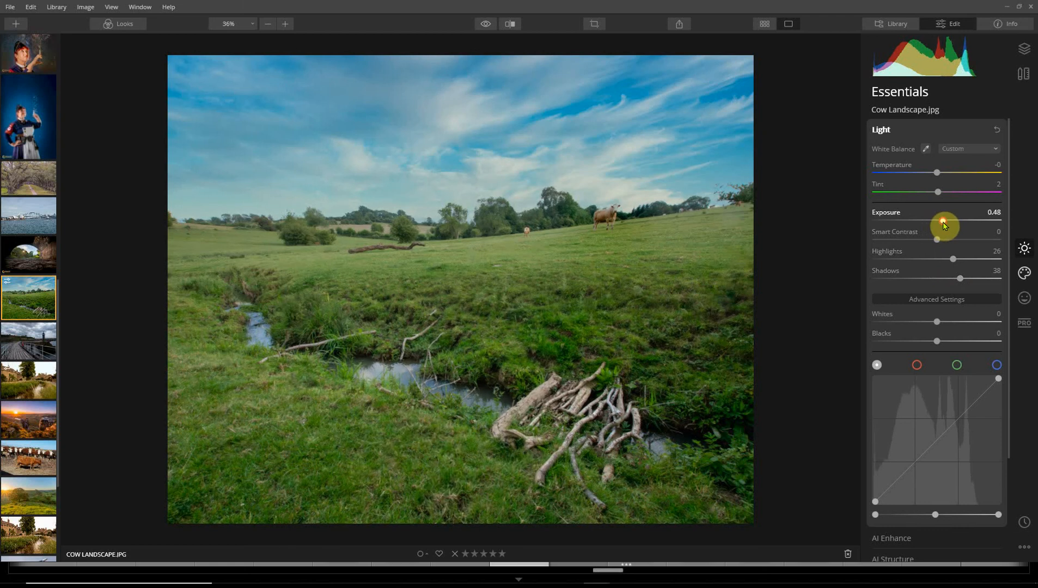
Set Smart Contrast to 32, Highlights to -32, Temperature to -10 and Tint to 20 in the Light adjustments.
double_click(954, 260)
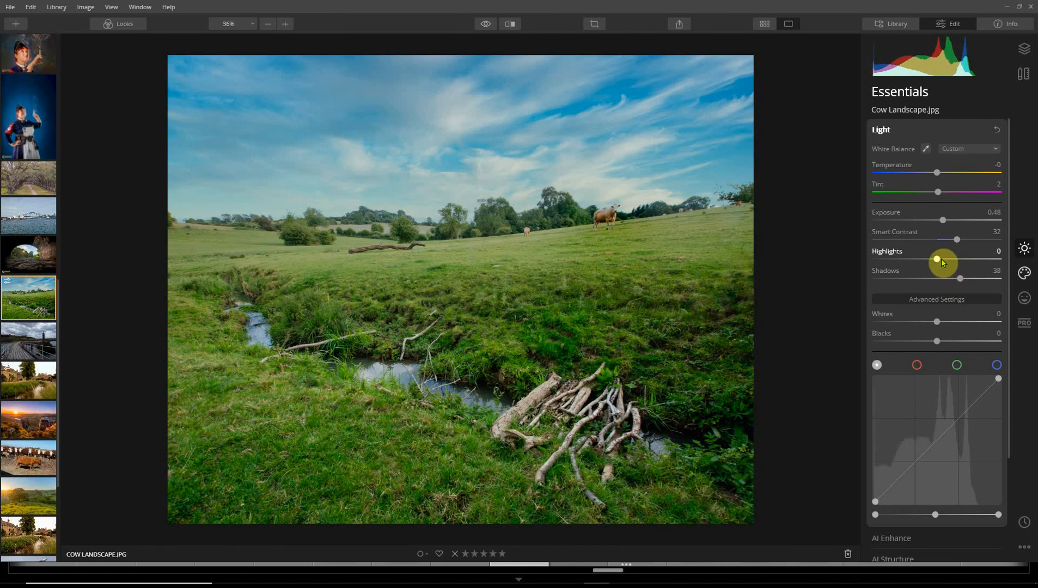
drag(937, 260, 918, 264)
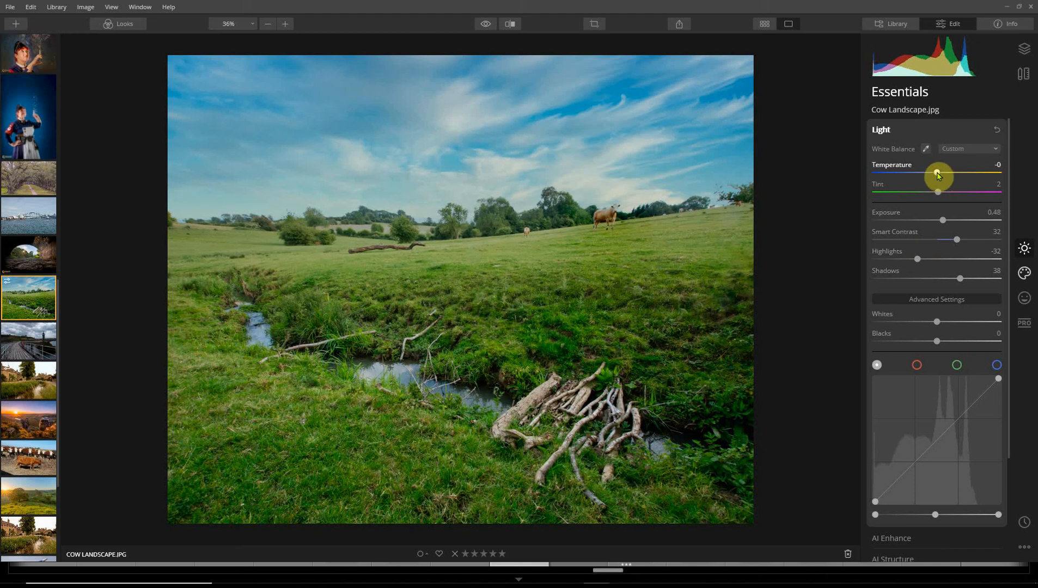
drag(938, 176, 931, 178)
drag(934, 190, 951, 199)
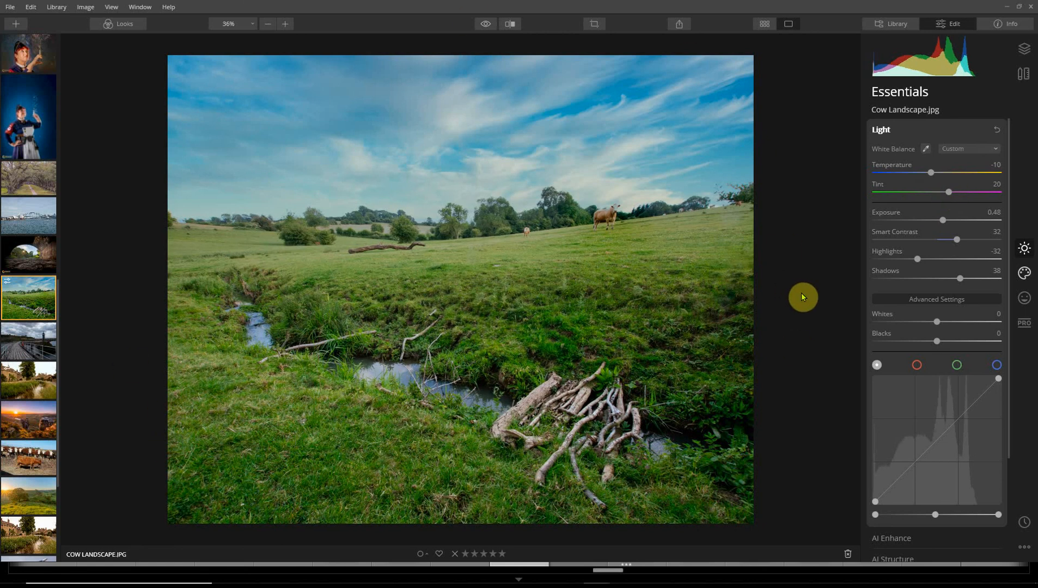
Close the Light adjustments and apply a Vignette with the amount set to -25.
click(1024, 325)
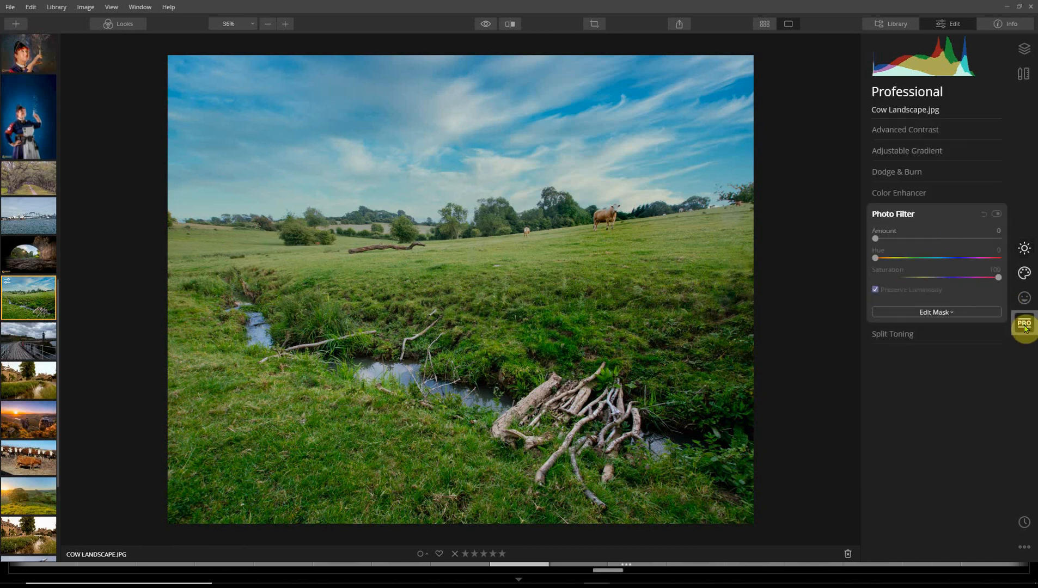
click(1023, 249)
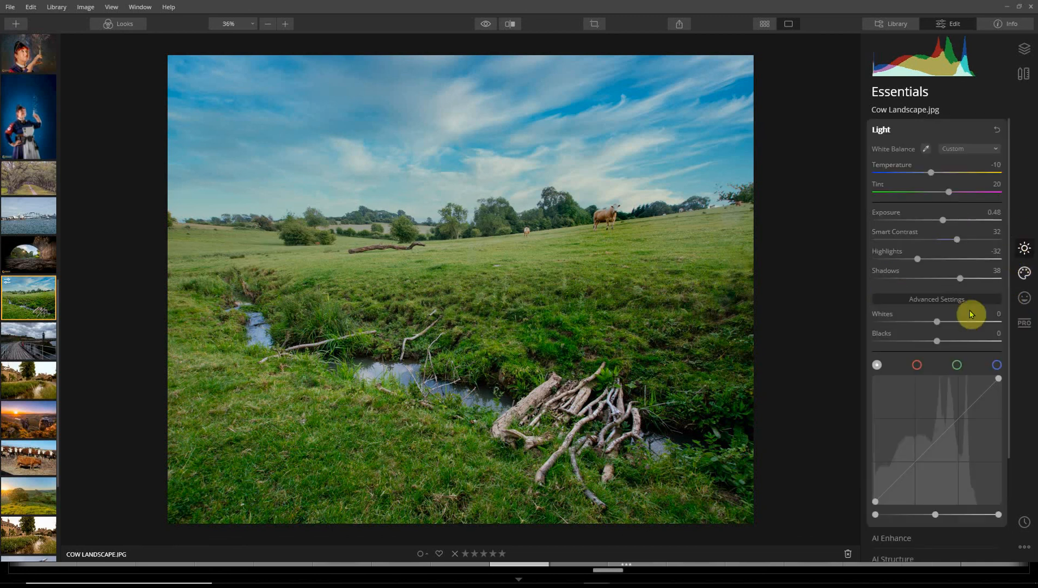
click(881, 129)
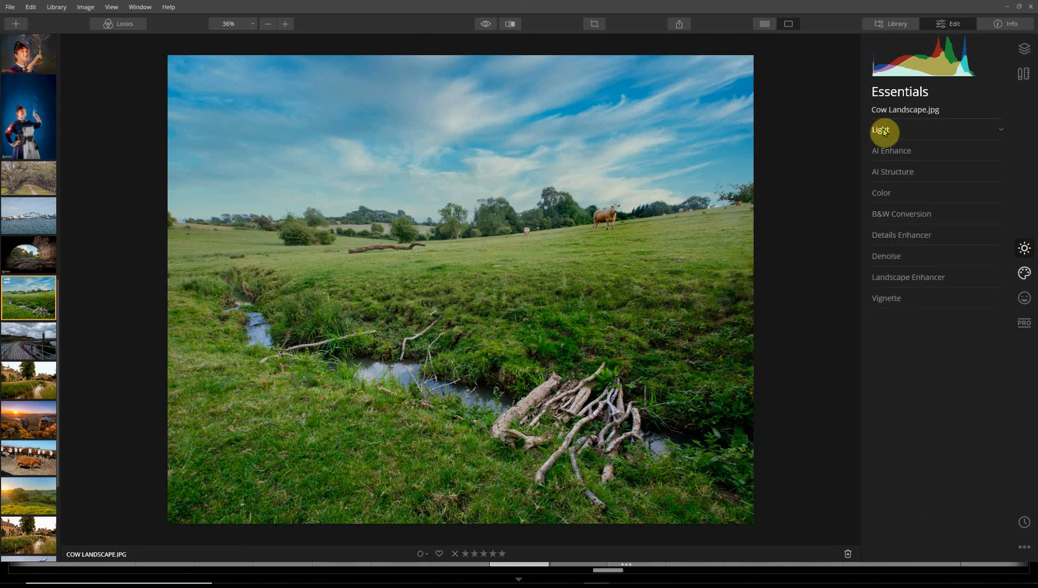
click(894, 301)
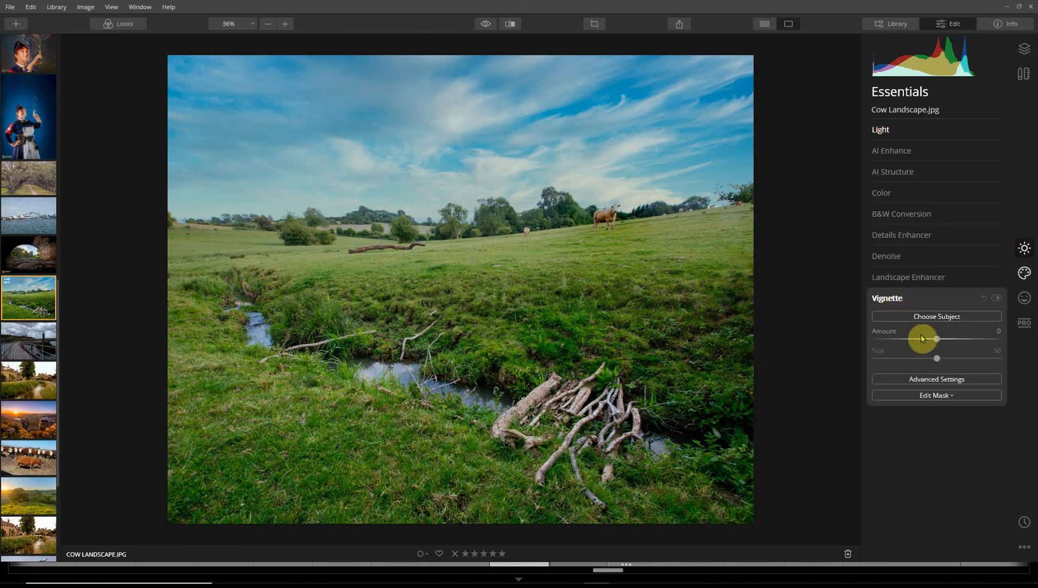
mouse_move(937, 342)
mouse_down()
mouse_move(888, 340)
mouse_move(924, 342)
mouse_up()
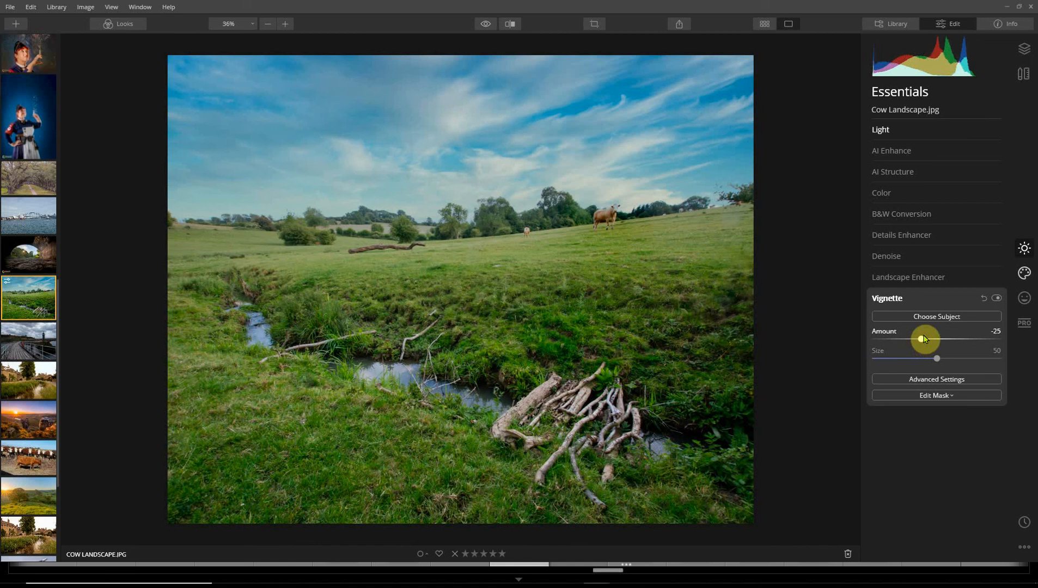